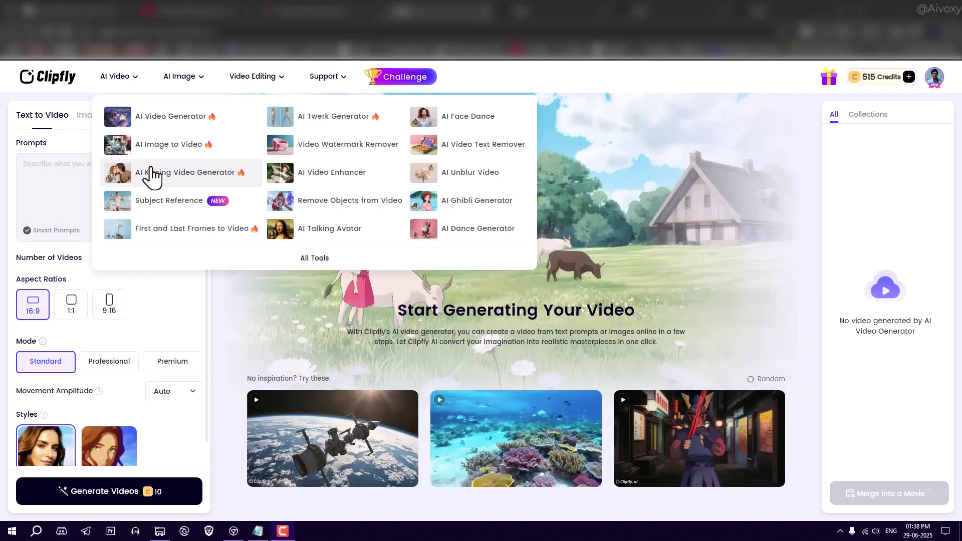
- Browse the All Tools page and open the AI Text to Video generator
left_click(349, 269)
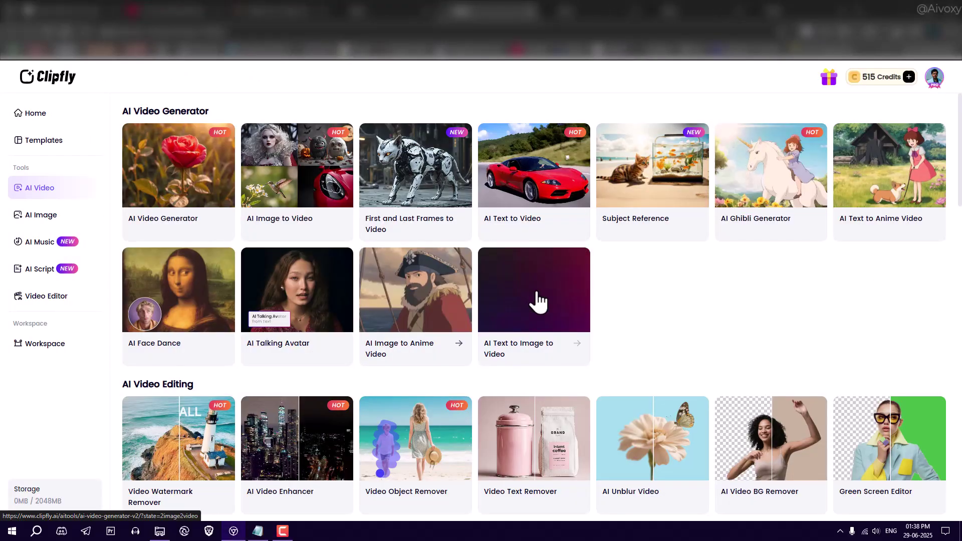
scroll(637, 300, "down", 4)
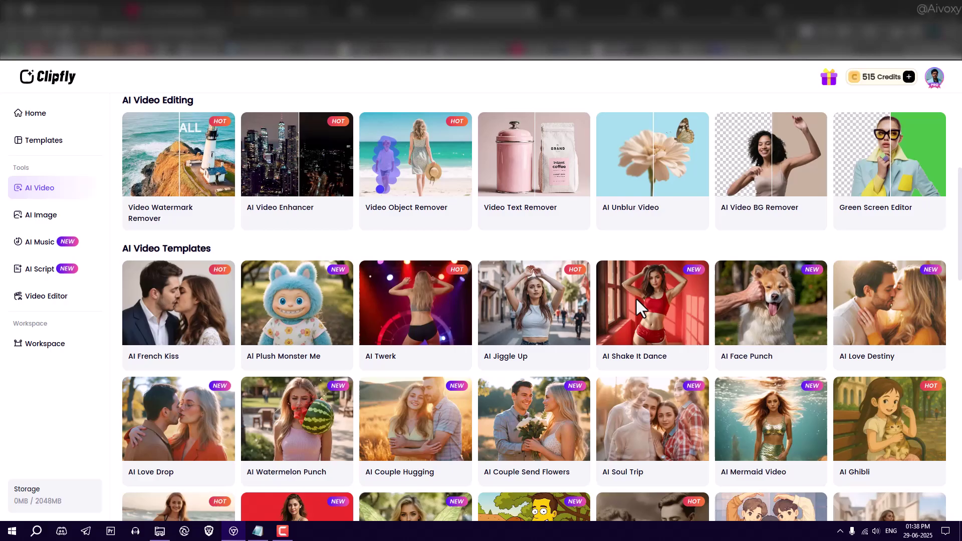
scroll(637, 302, "down", 4)
scroll(637, 300, "down", 5)
scroll(636, 301, "up", 5)
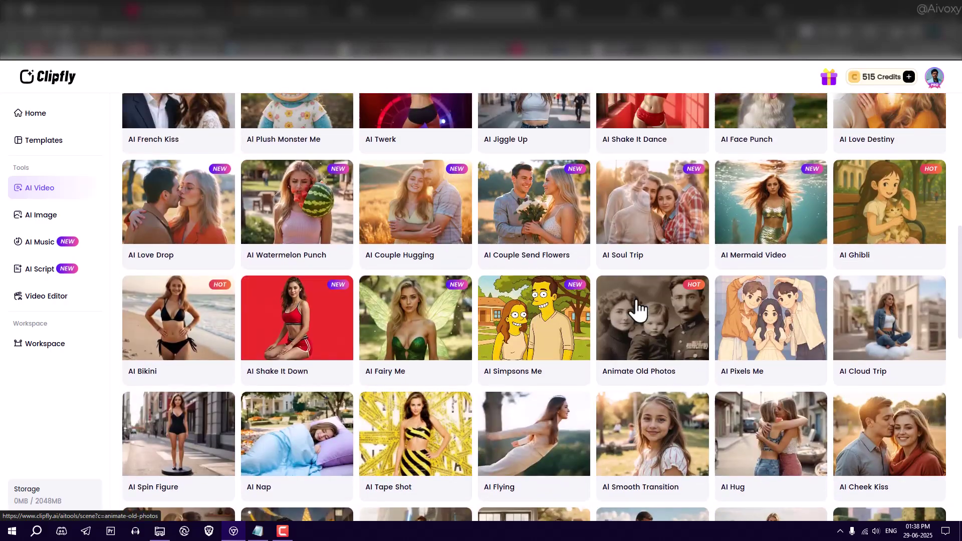
scroll(636, 300, "up", 4)
scroll(635, 308, "up", 3)
left_click(533, 173)
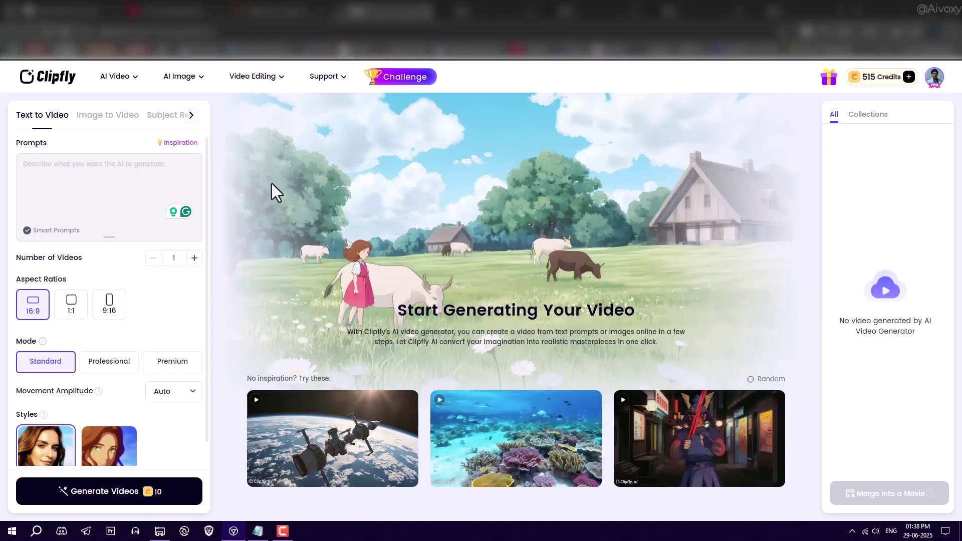
- Paste the prepared prompt, enlarge the prompt box, and set Number of Videos to 2
right_click(58, 174)
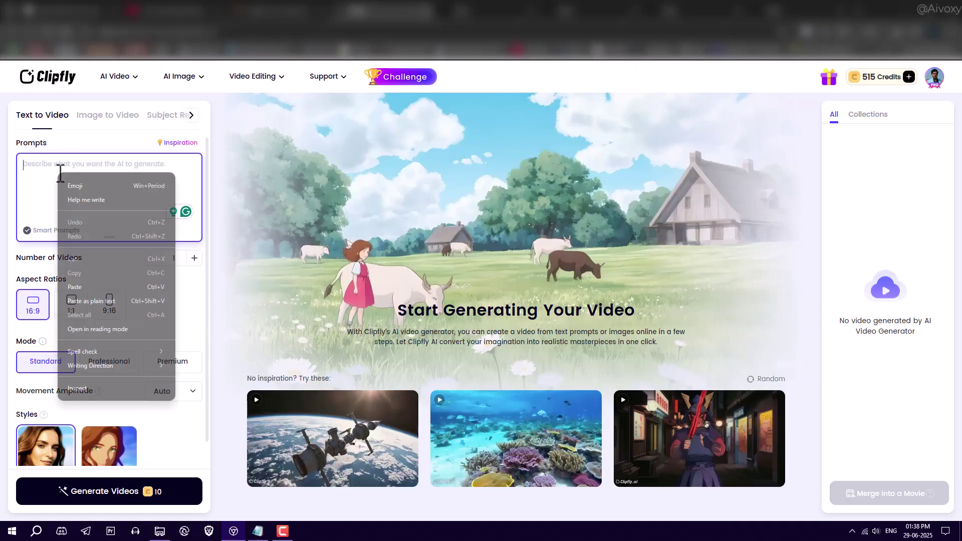
left_click(79, 287)
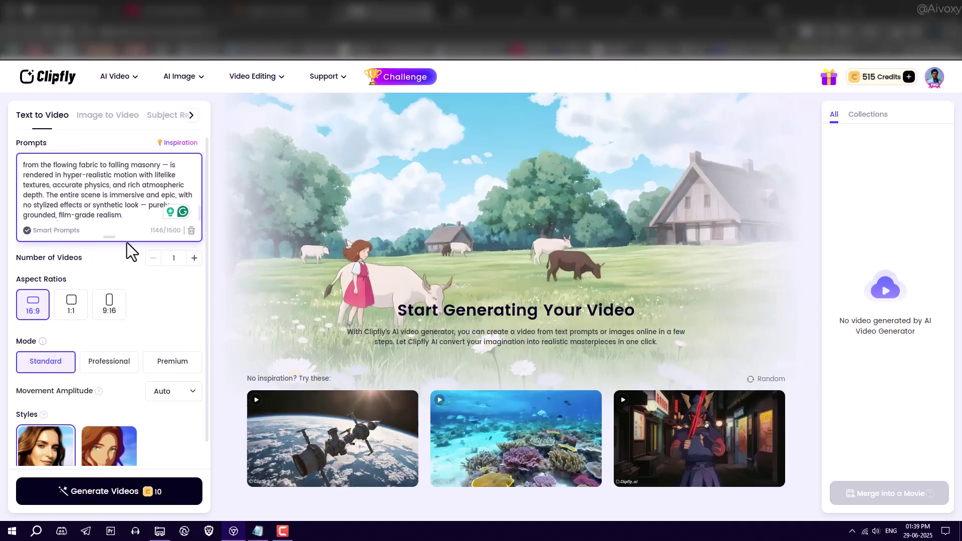
left_click_drag(110, 236, 110, 348)
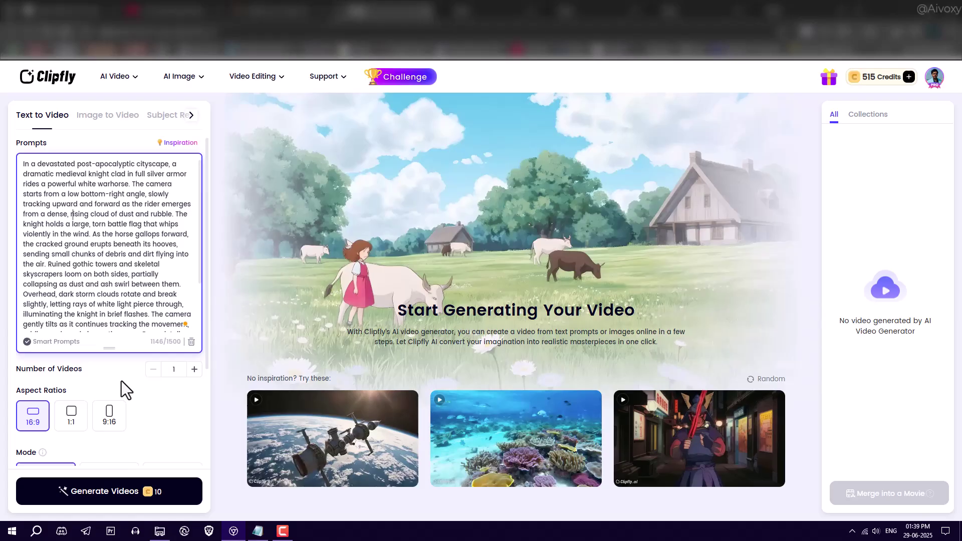
left_click(193, 368)
scroll(124, 411, "down", 2)
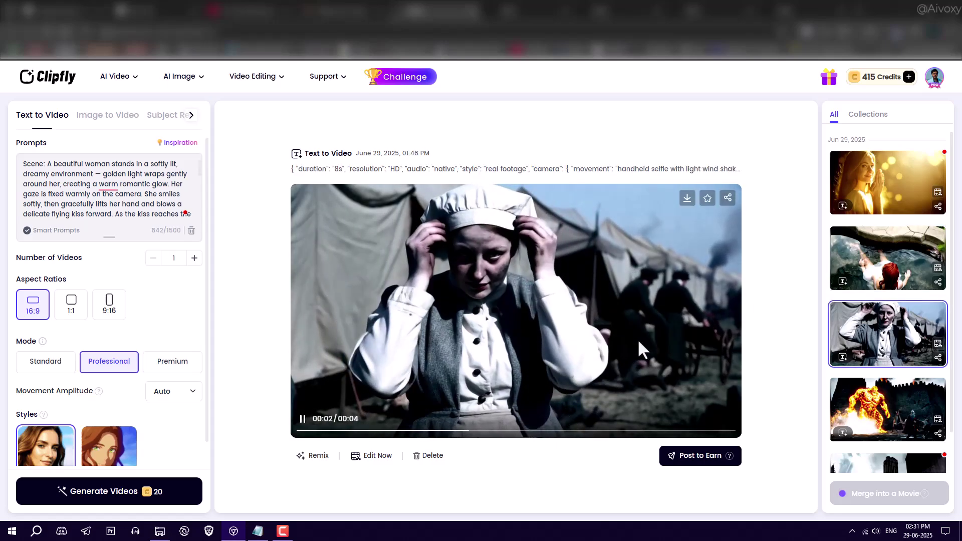
scroll(868, 408, "down", 1)
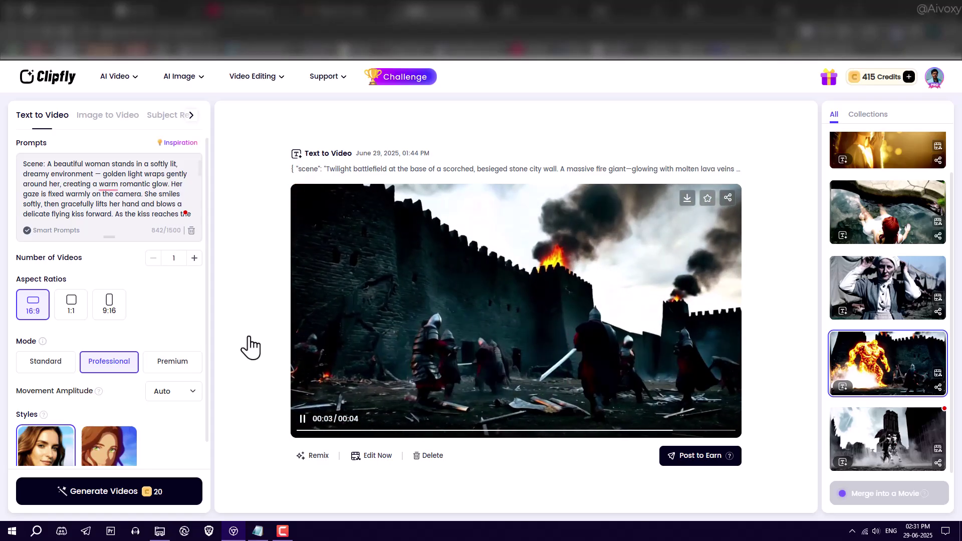
- Upload the knight-on-horse image for image-to-video, then pause and download the generated clip
left_click(108, 120)
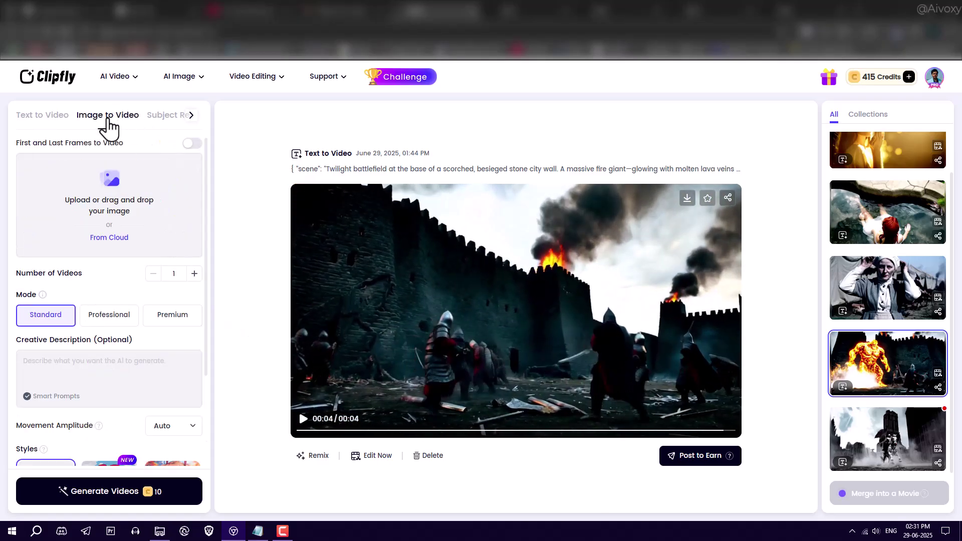
left_click(109, 192)
double_click(124, 341)
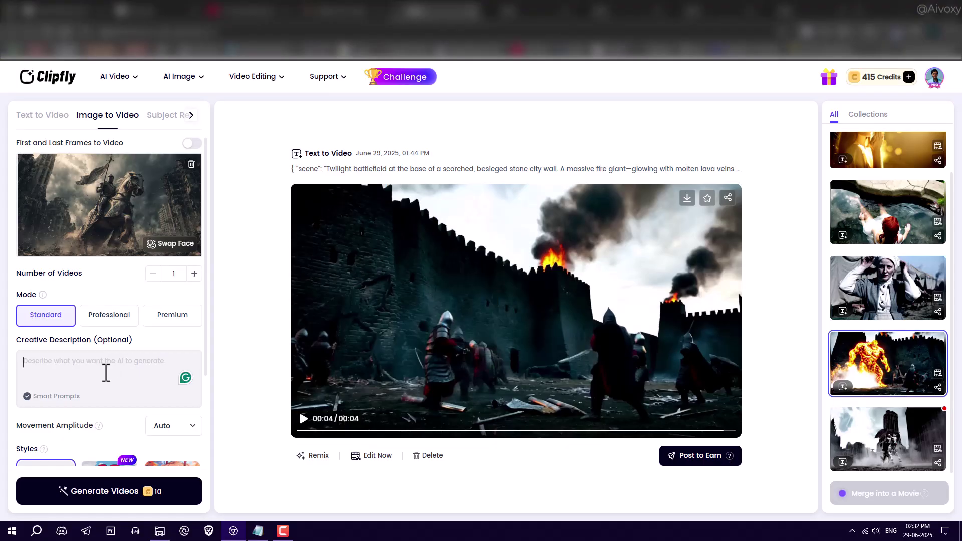
scroll(112, 378, "down", 2)
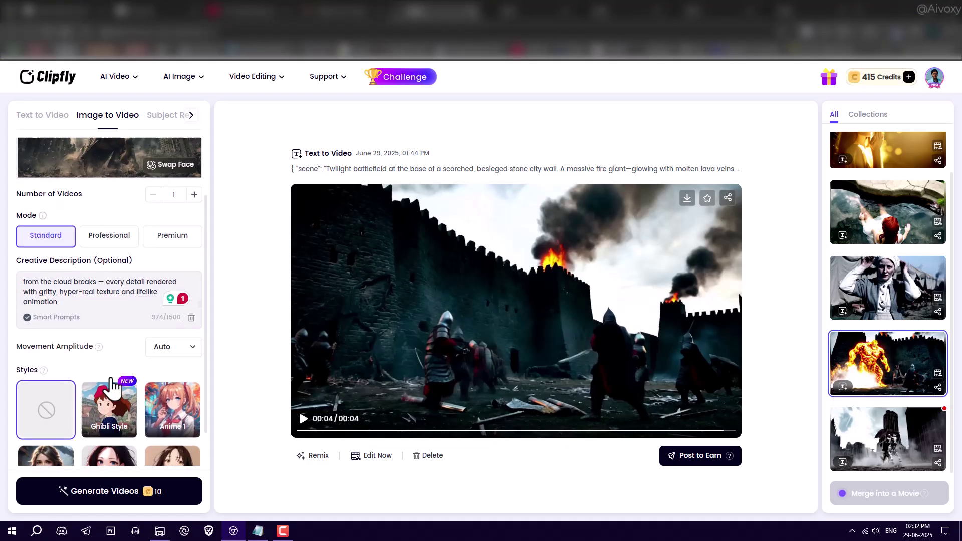
scroll(111, 386, "down", 1)
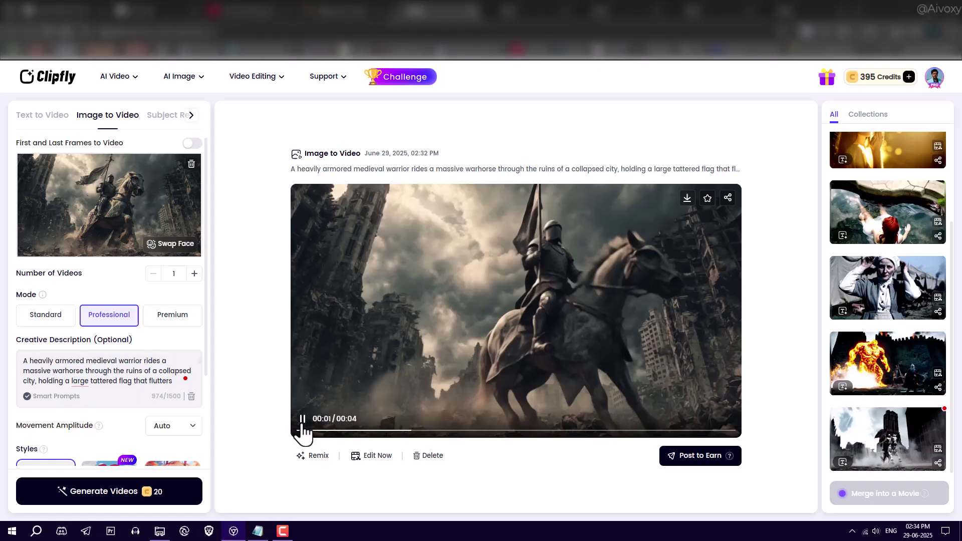
left_click(302, 424)
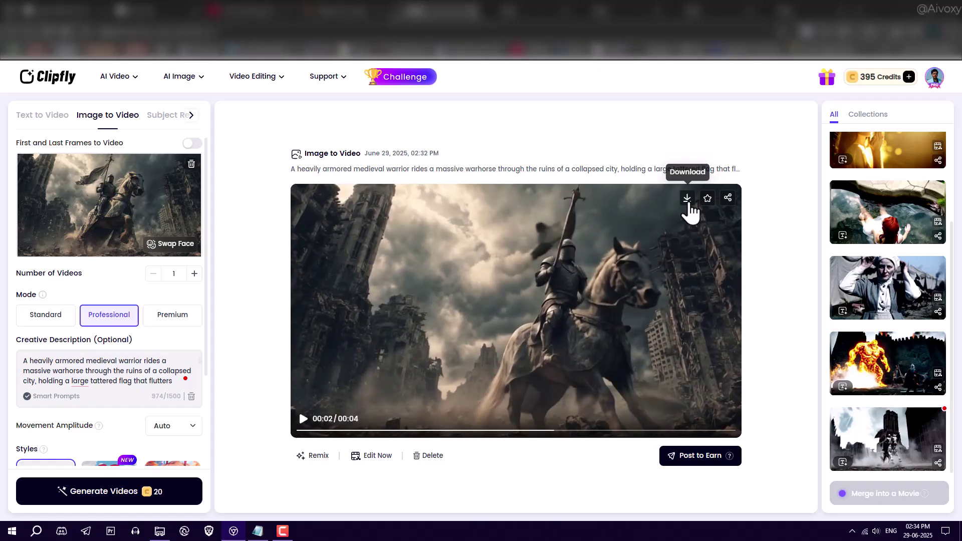
left_click(686, 199)
- Turn on First and Last Frames mode and remove the current first-frame image
left_click(195, 144)
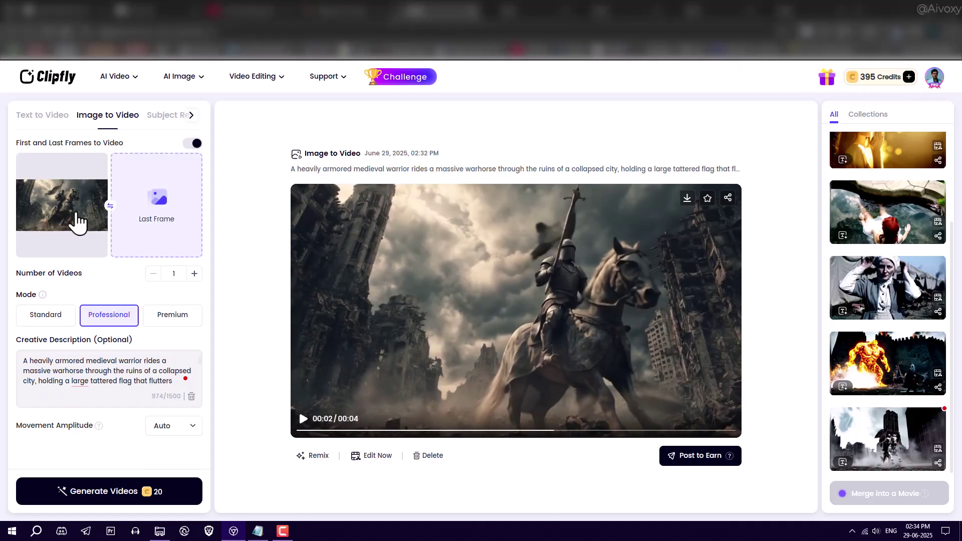
left_click(78, 222)
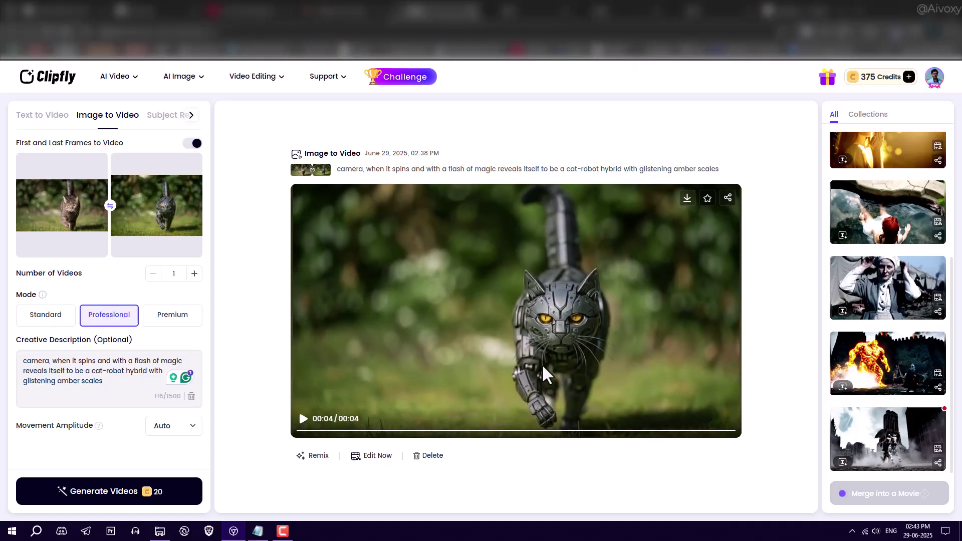
- Switch to Subject Reference, dismiss the onboarding and inspiration popups, and choose Professional mode
left_click(167, 118)
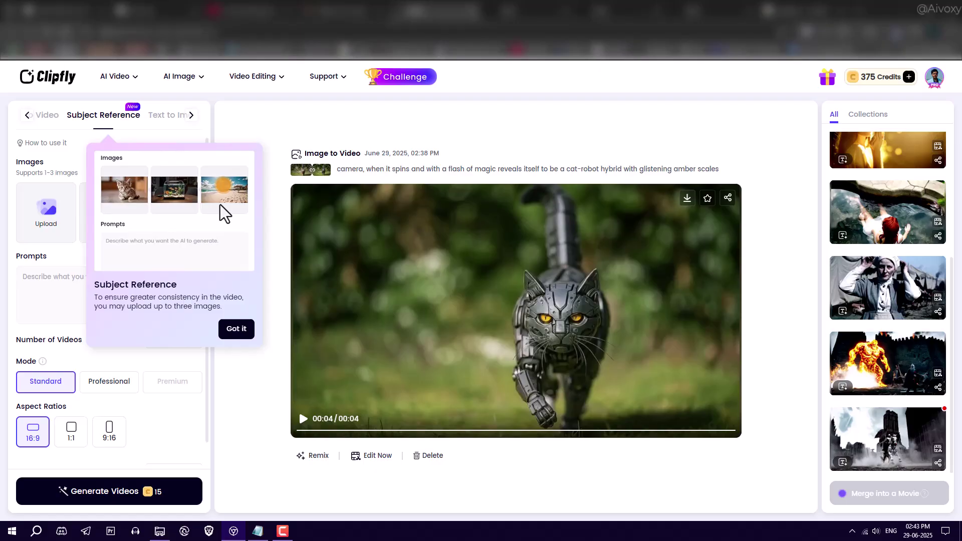
left_click(325, 271)
left_click(185, 279)
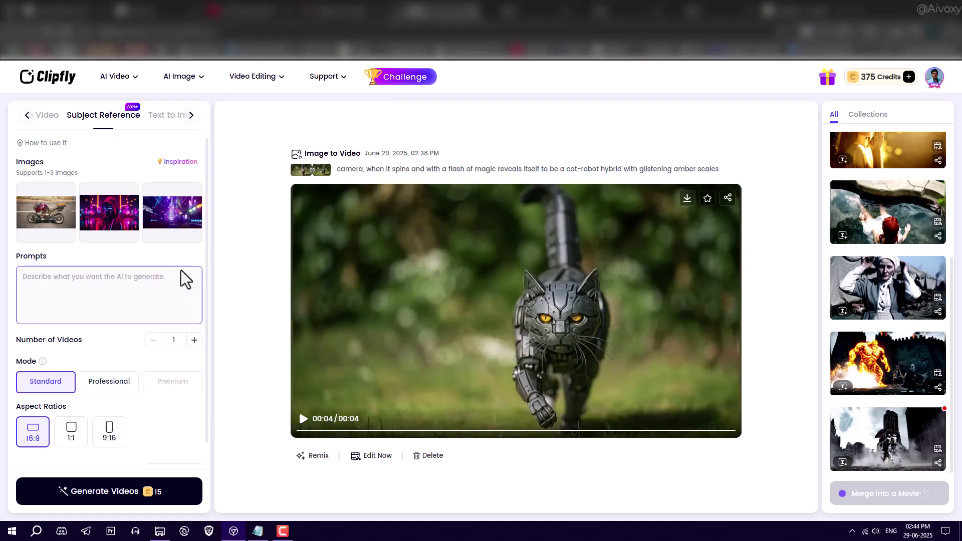
left_click(106, 358)
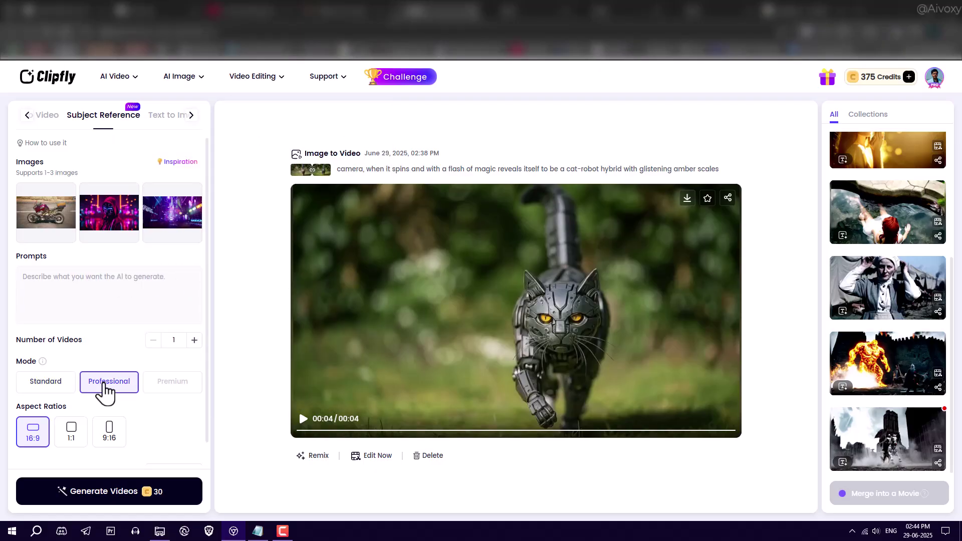
- Paste and edit the robotic girl prompt, generate the video, and replay the biker clip
left_click(80, 296)
type("Robotic girl masked riding bike in the street camera tracking")
key("ctrl+a")
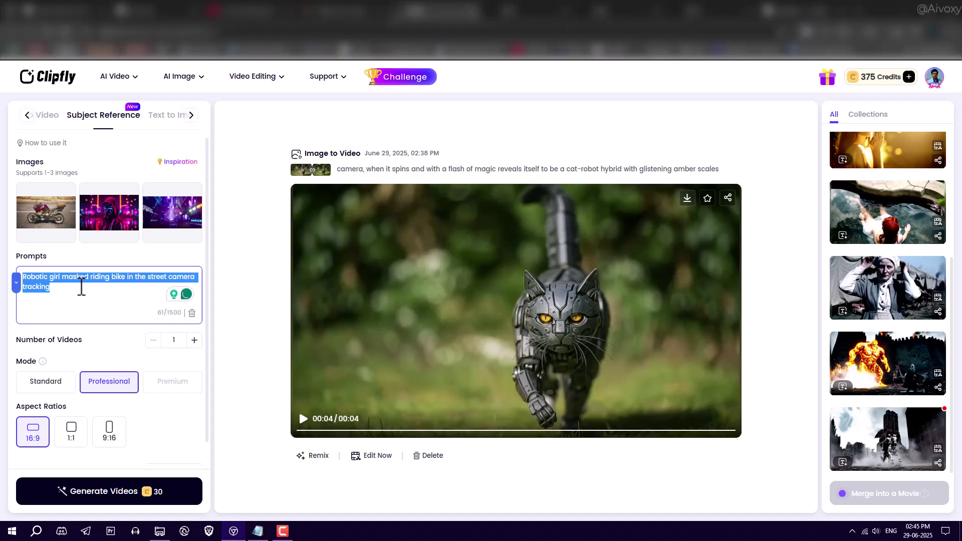
left_click(81, 322)
left_click(126, 494)
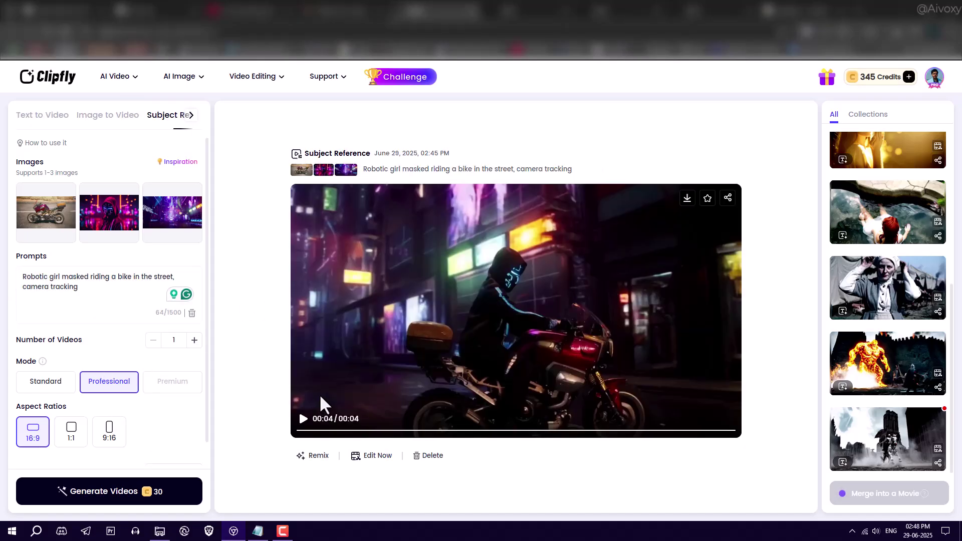
left_click(303, 421)
- Switch to Text to Image to Video and apply the Ghibli farmer inspiration sample
left_click(137, 129)
left_click(178, 143)
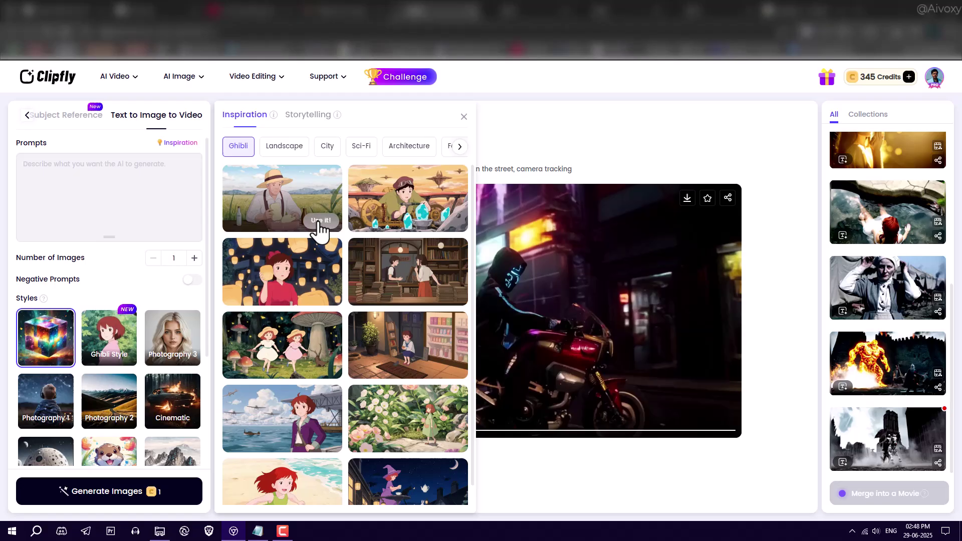
scroll(383, 308, "down", 1)
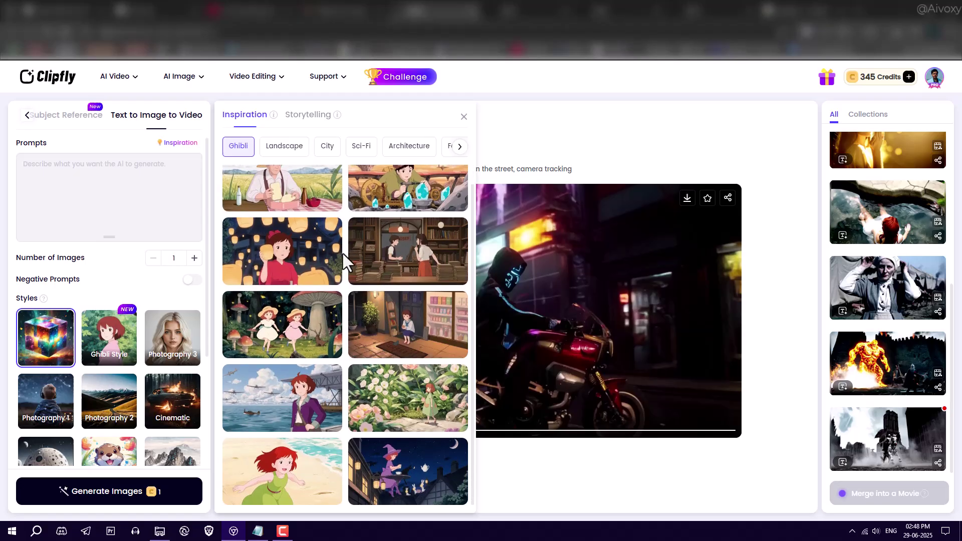
scroll(330, 237, "up", 1)
left_click(320, 219)
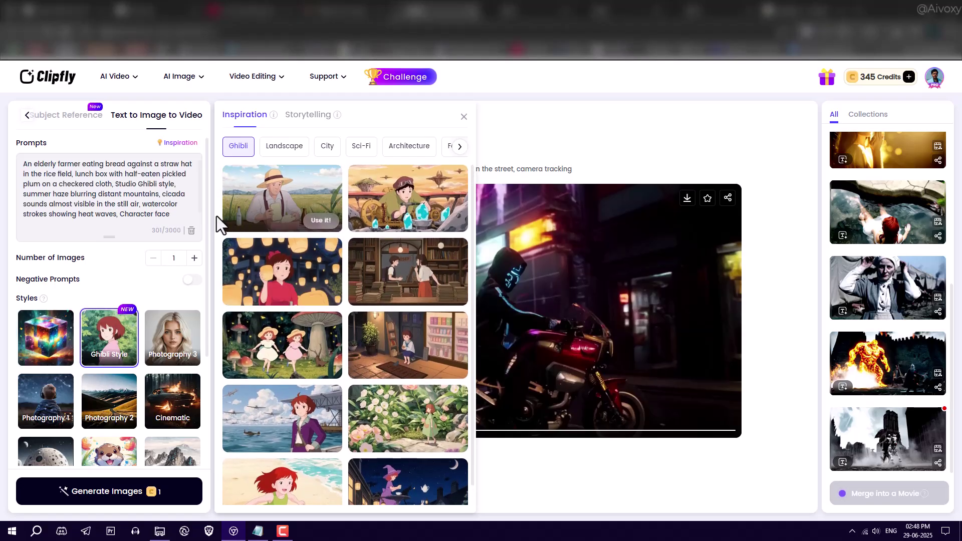
left_click(108, 184)
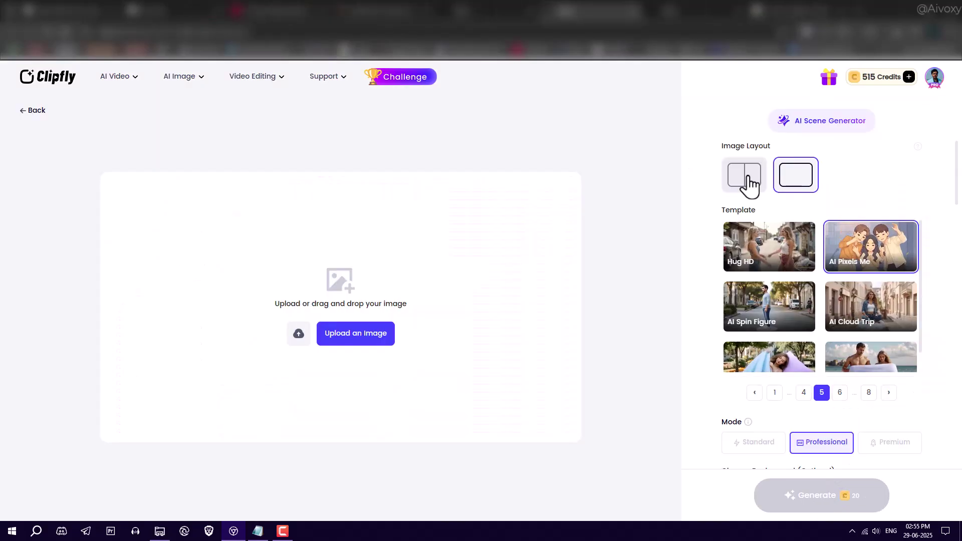
- Choose the single-image layout and a scene template, then generate the video from the portrait
left_click(744, 181)
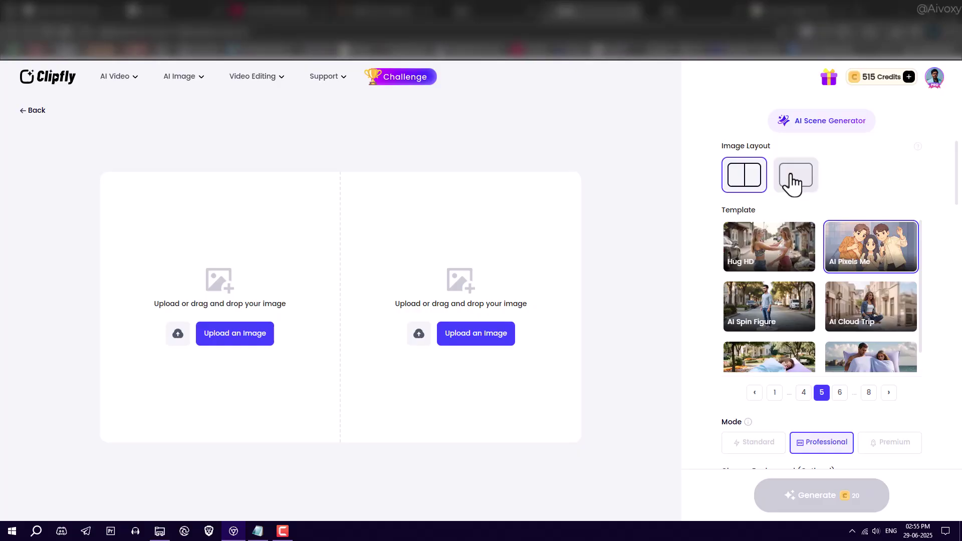
left_click(805, 177)
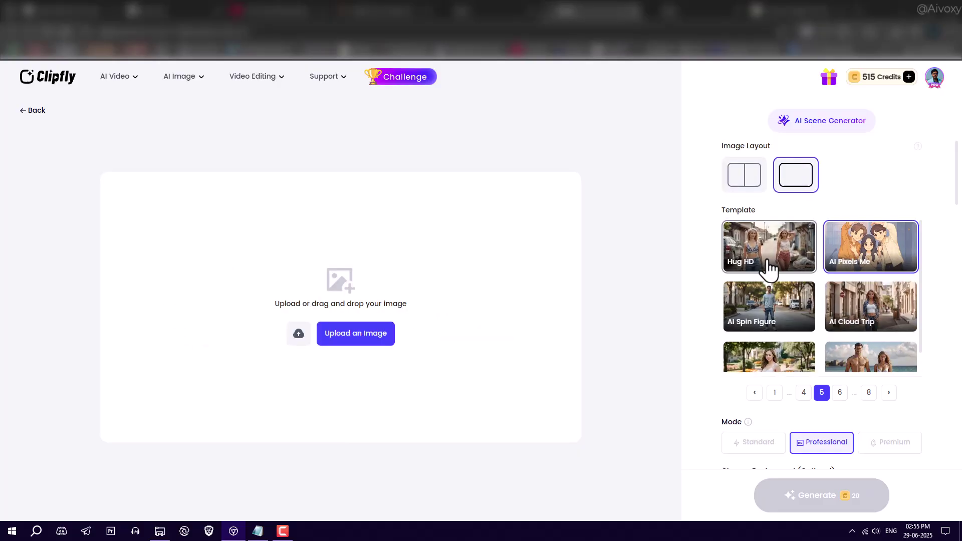
left_click(770, 263)
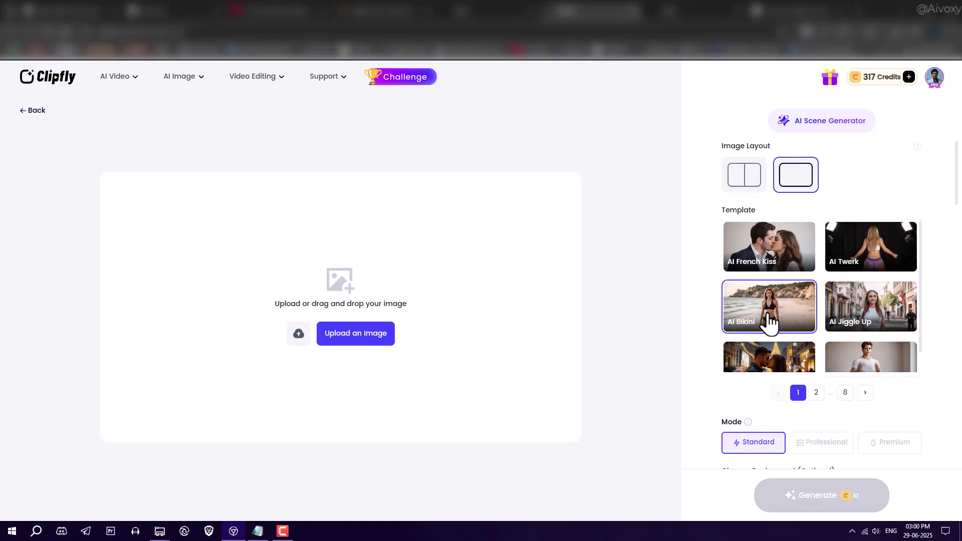
scroll(837, 343, "down", 1)
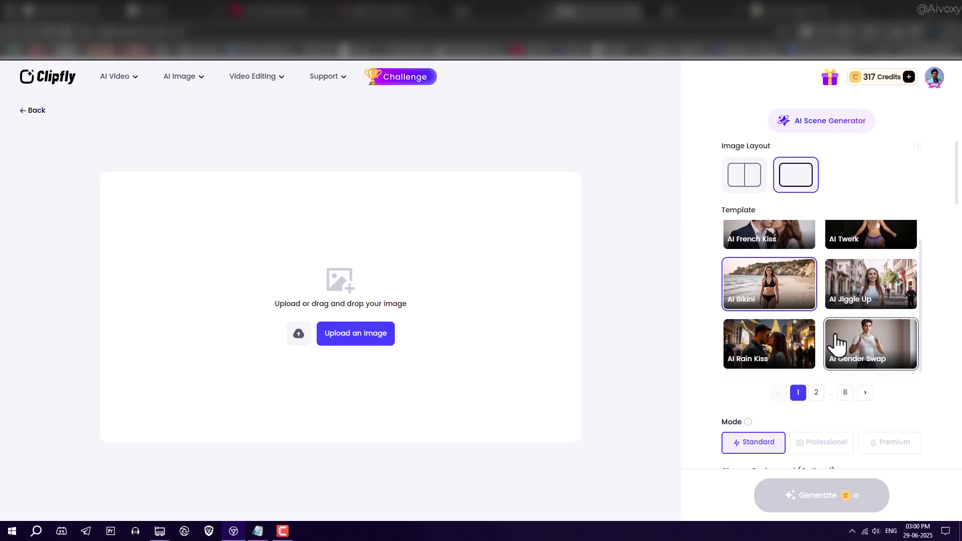
scroll(756, 338, "down", 3)
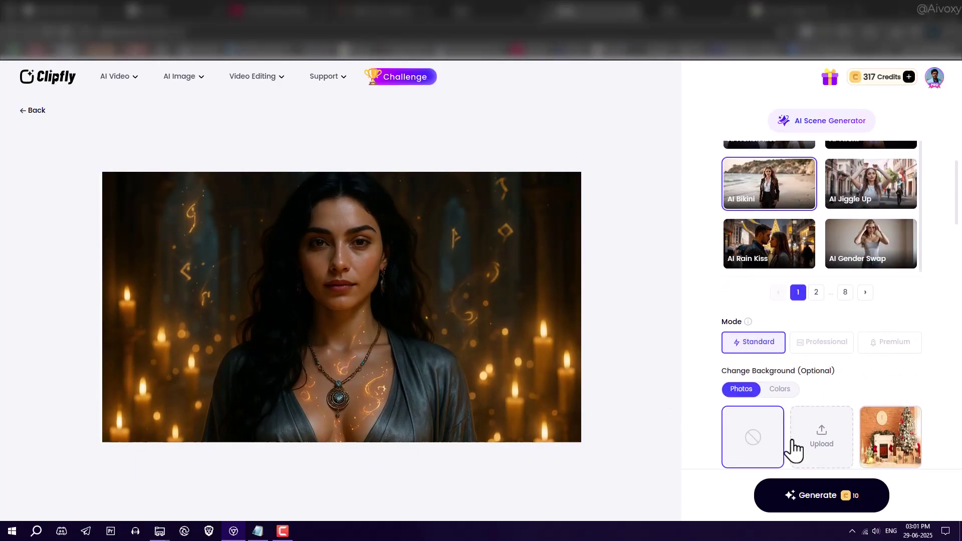
left_click(815, 496)
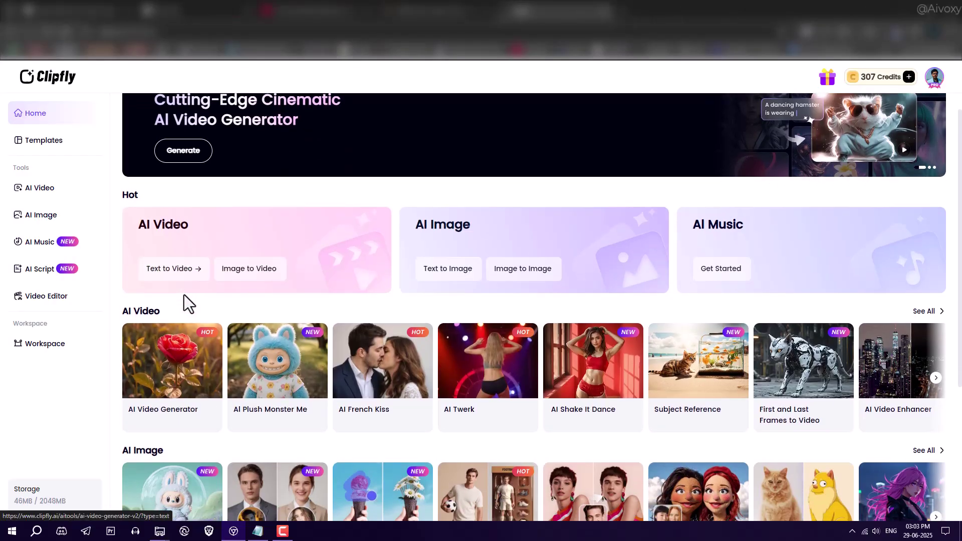
scroll(184, 294, "down", 2)
scroll(184, 294, "down", 1)
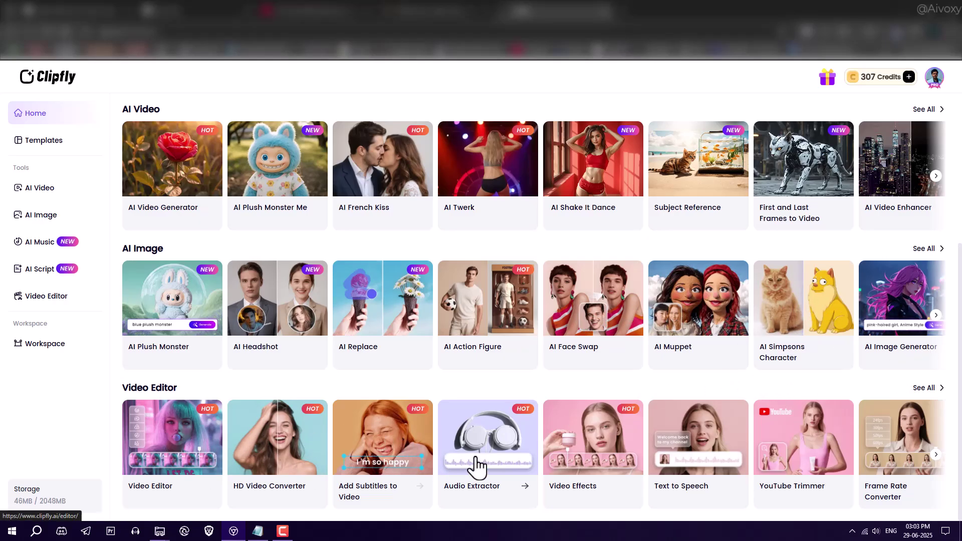
- Show all video editor tools from the home page sidebar
left_click(64, 300)
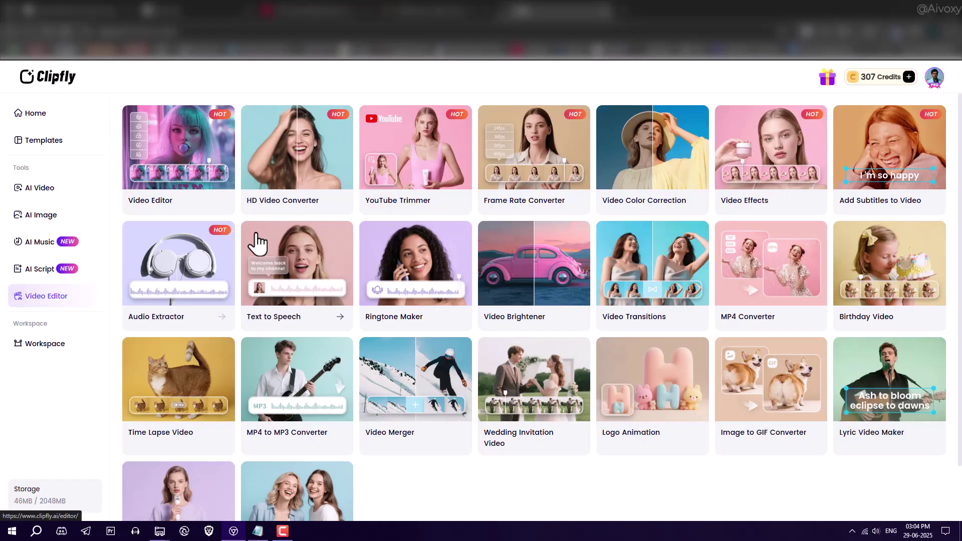
- Start a new blank project from the Video Editor card
left_click(193, 197)
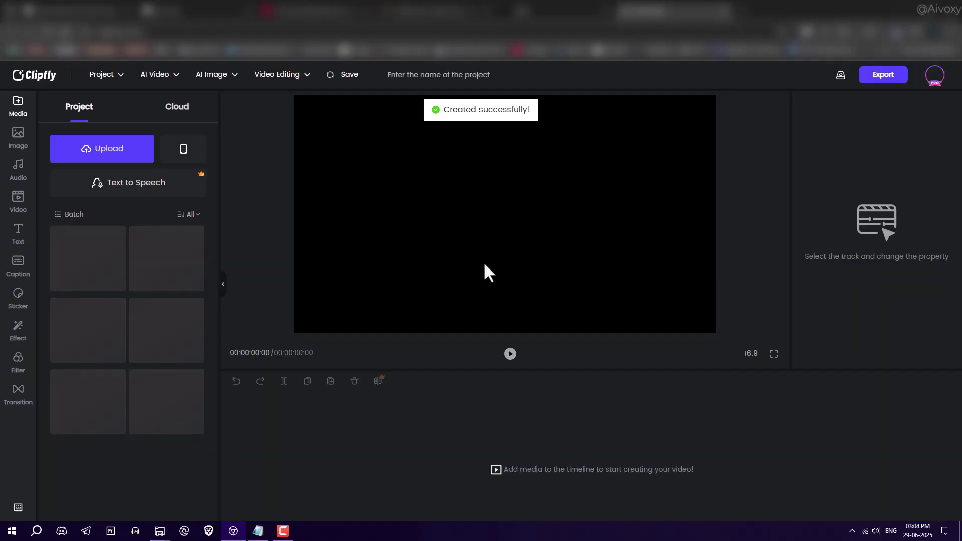